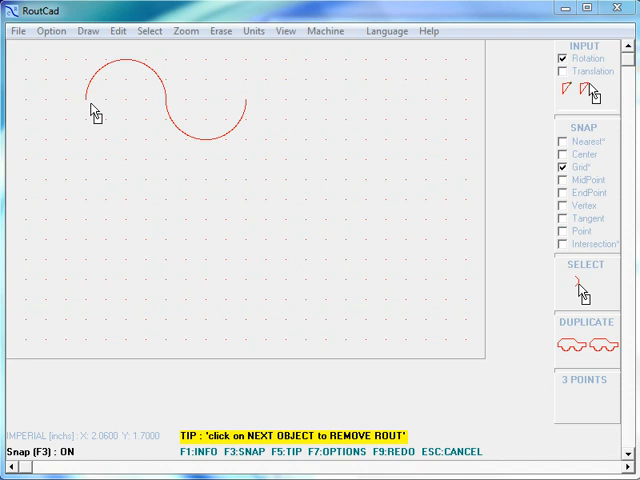
Start Rout Semi-Automatically (Ctrl+T) from the Machine menu and rout the first arc.
click(338, 33)
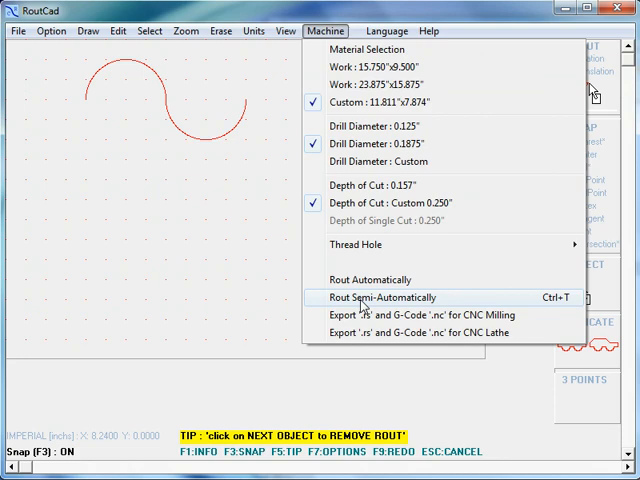
click(362, 297)
click(84, 97)
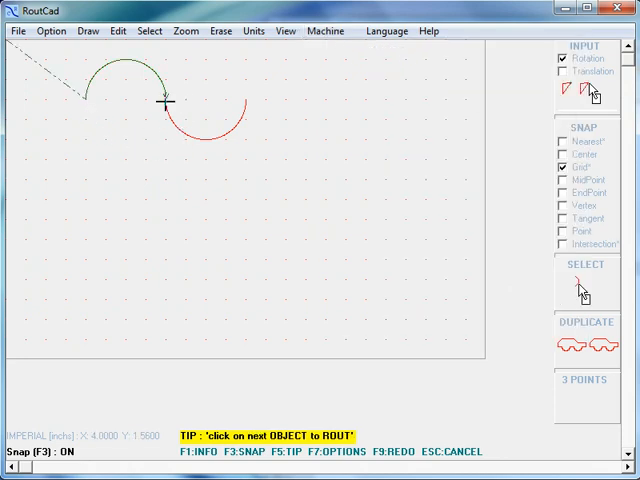
From the Machine menu, choose the G-code export for the routed arcs.
click(326, 33)
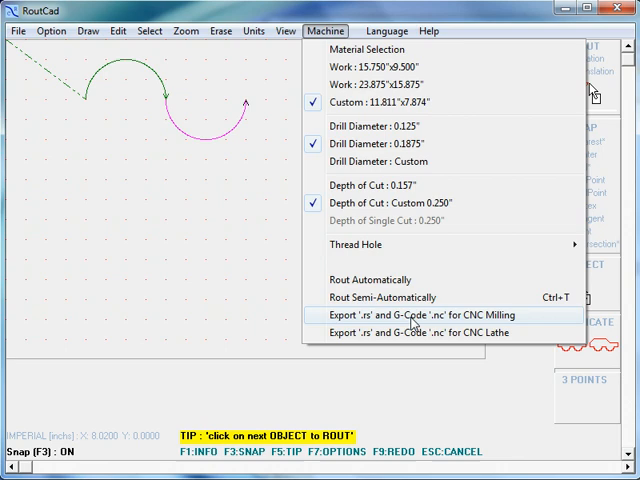
click(455, 323)
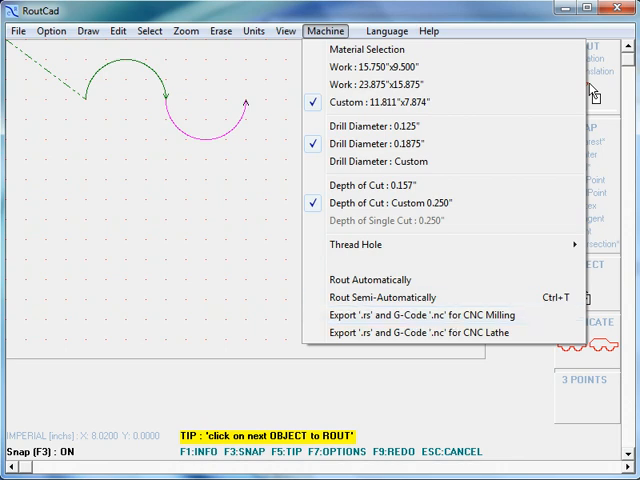